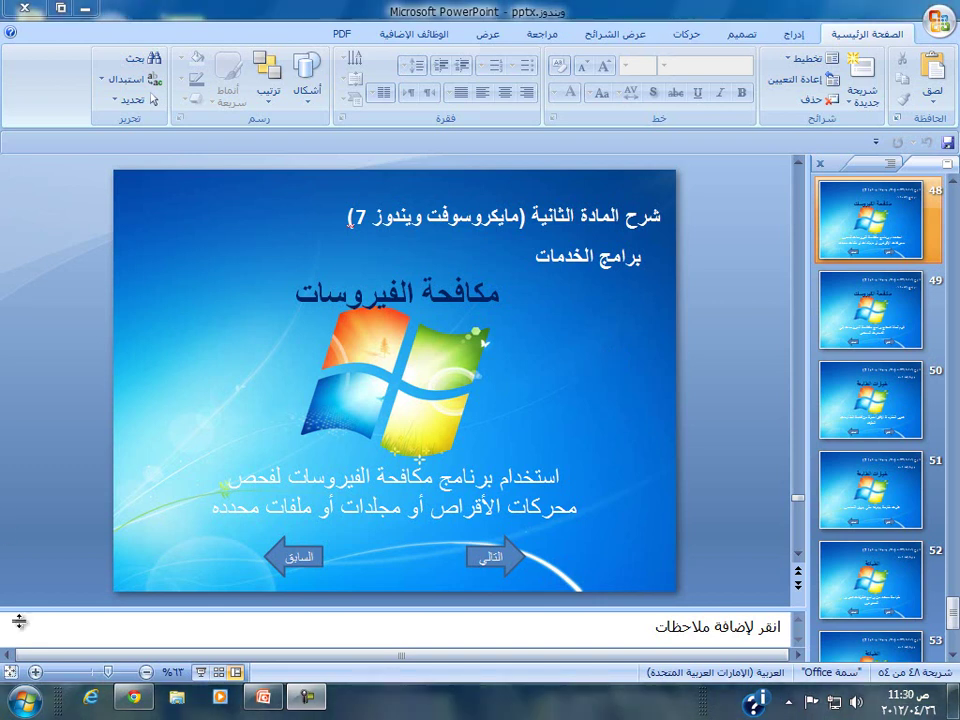
- Open the Computer window full size and start a Microsoft Security Essentials scan of the OS (C:) drive
click(28, 710)
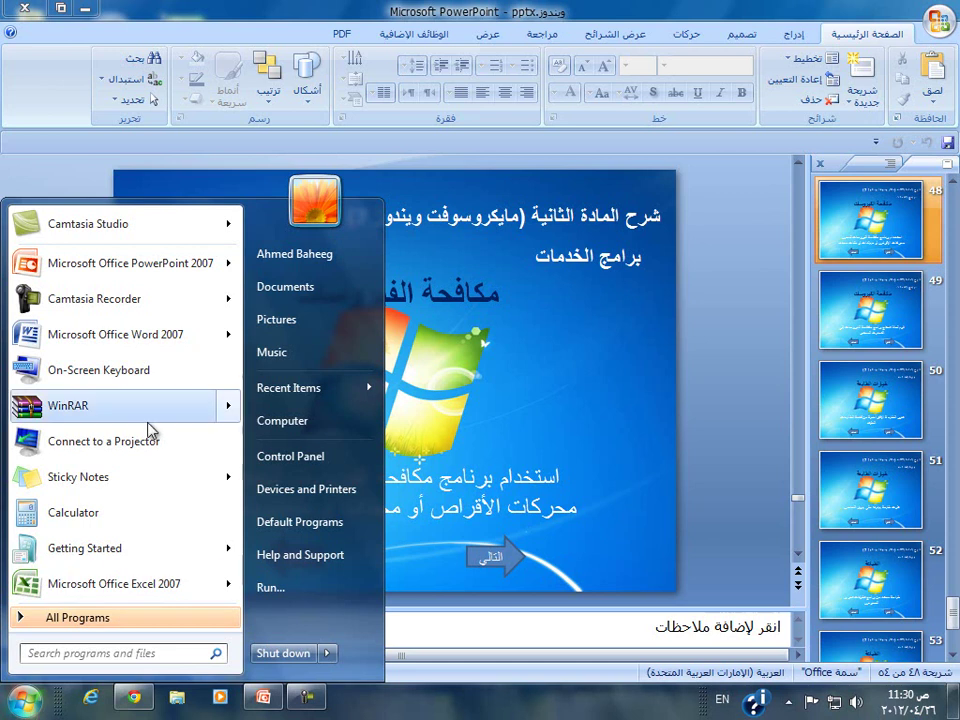
click(300, 424)
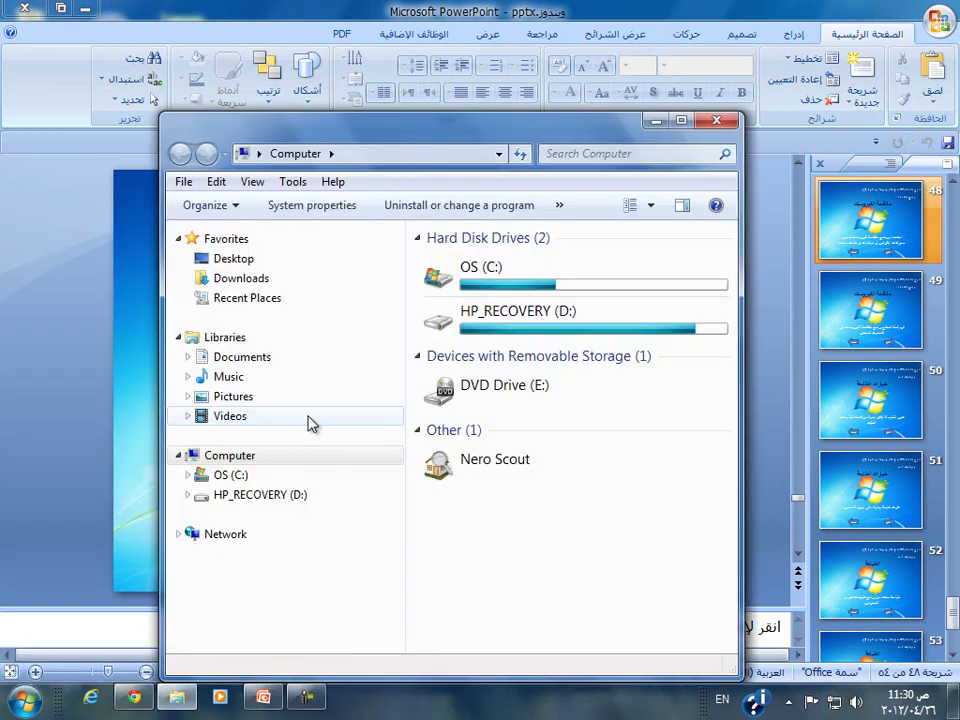
click(440, 281)
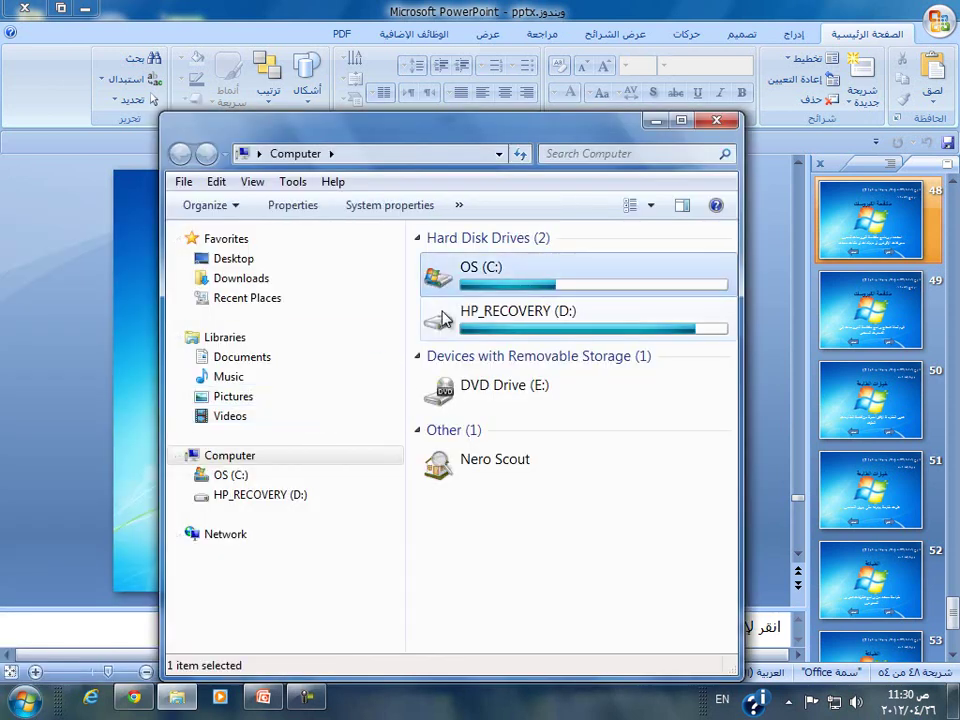
double_click(446, 130)
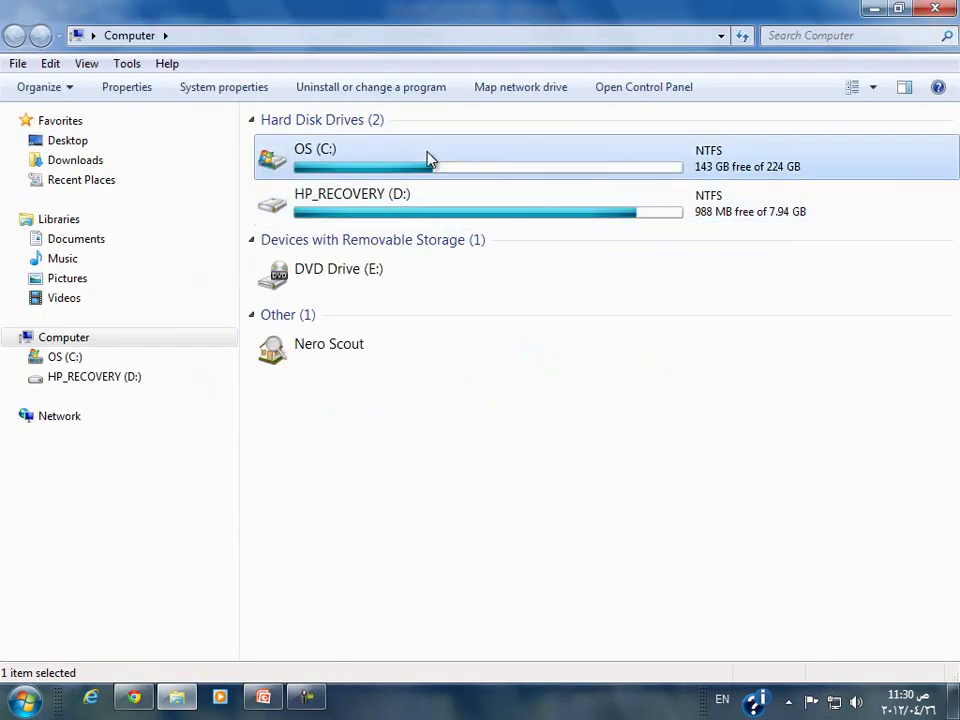
right_click(429, 157)
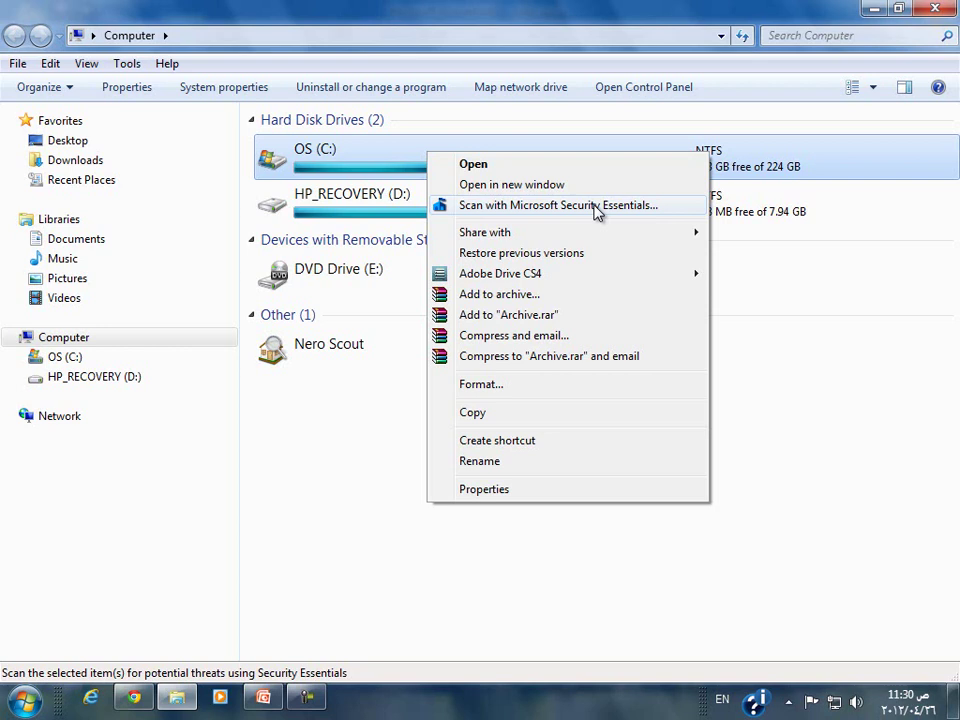
click(596, 212)
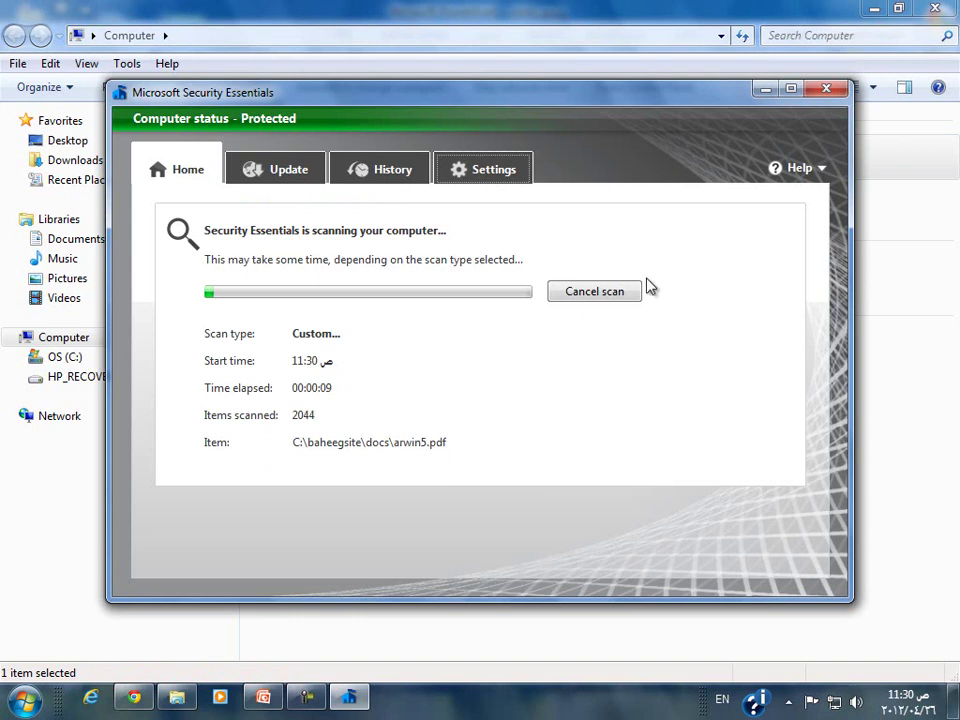
click(826, 91)
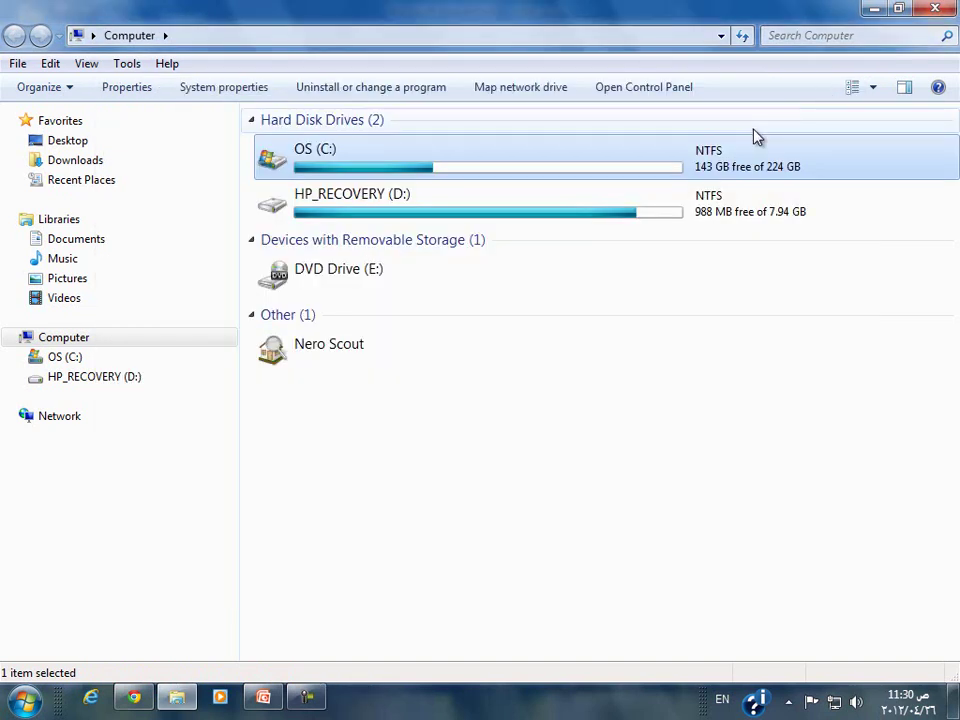
- Open the OS (C:) drive and try to scan the مستنداتي folder with Microsoft Security Essentials
double_click(300, 174)
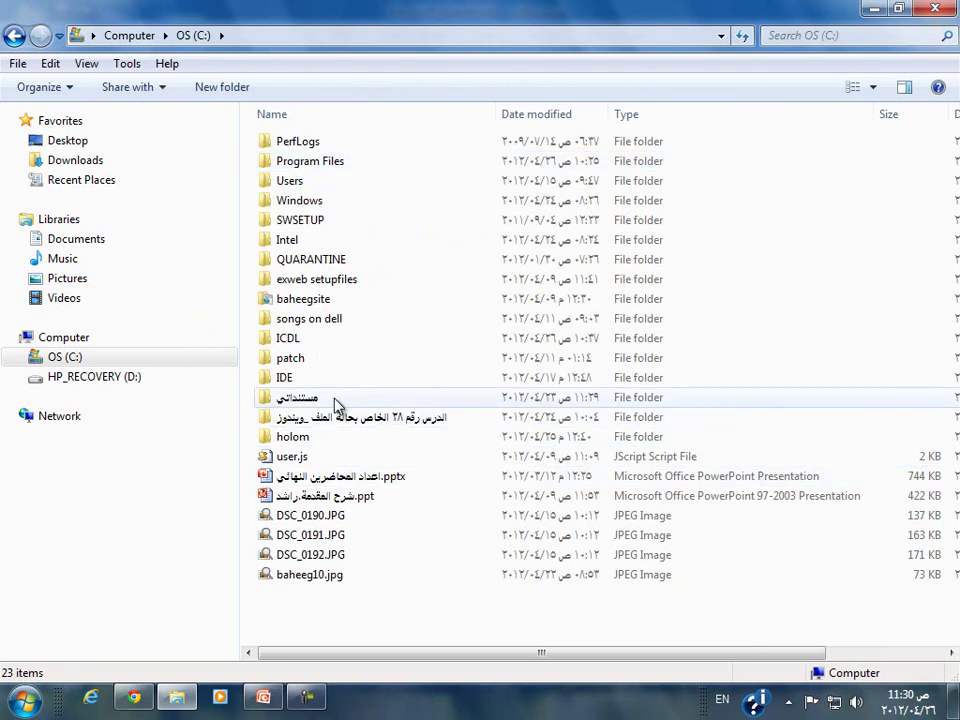
click(335, 401)
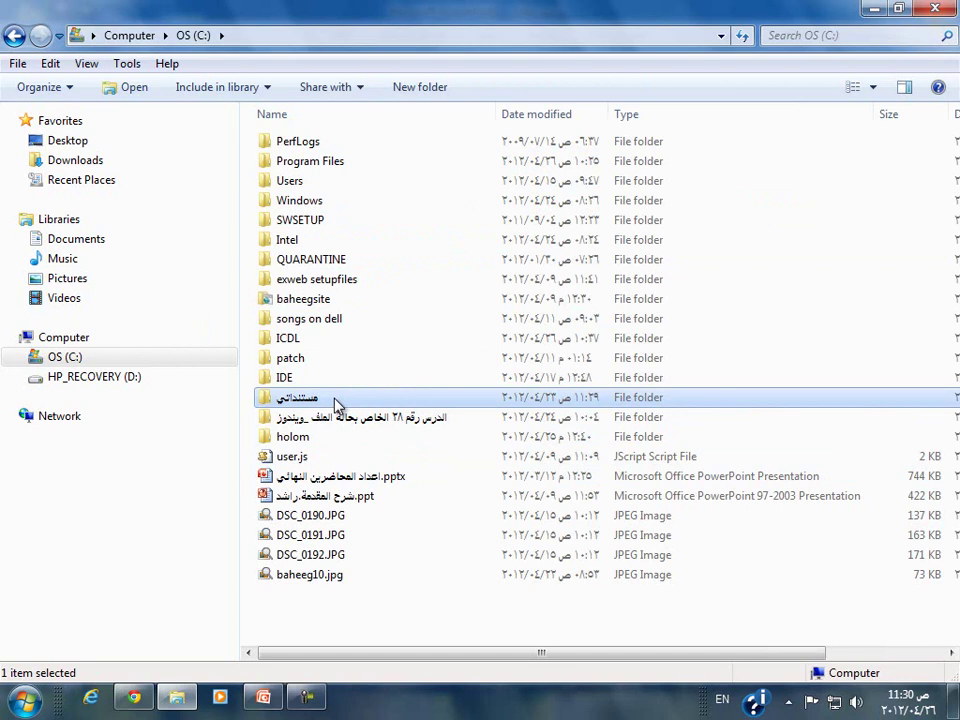
right_click(335, 401)
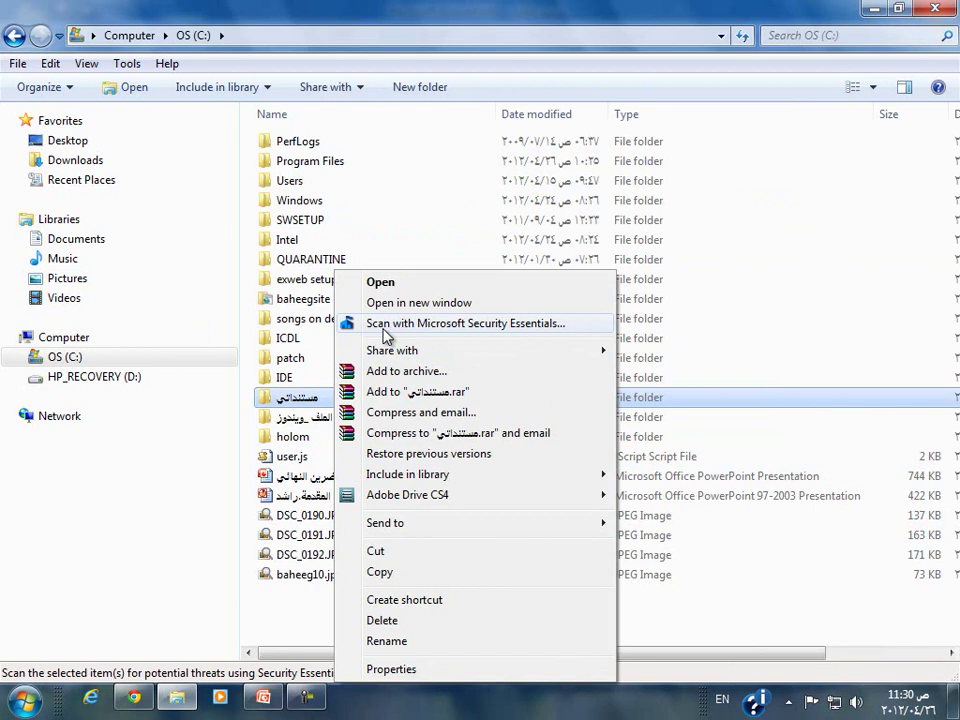
click(384, 330)
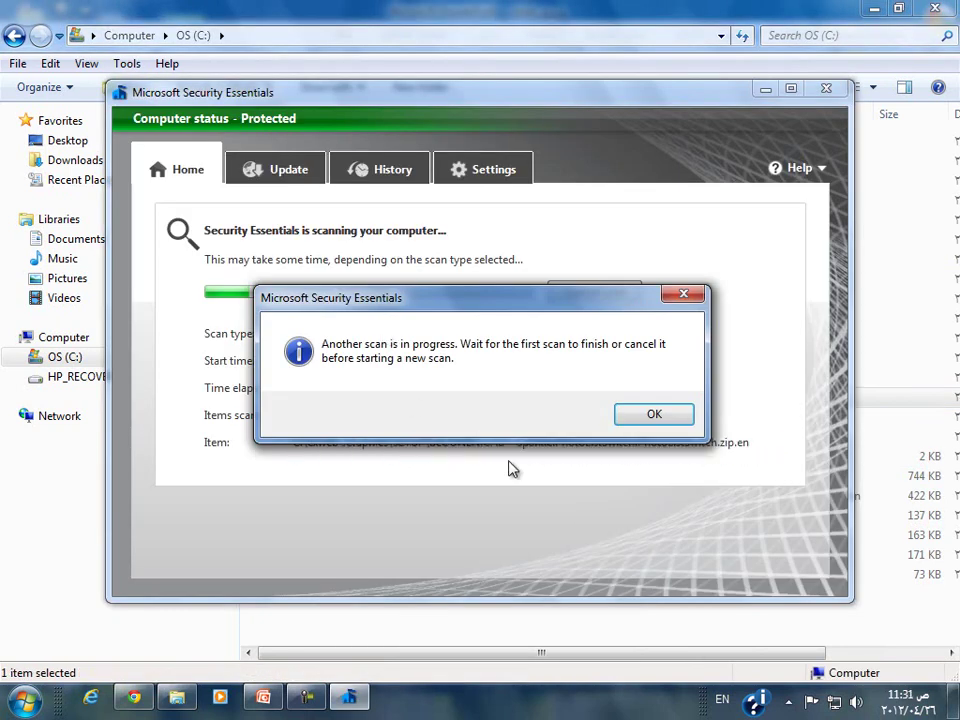
click(654, 416)
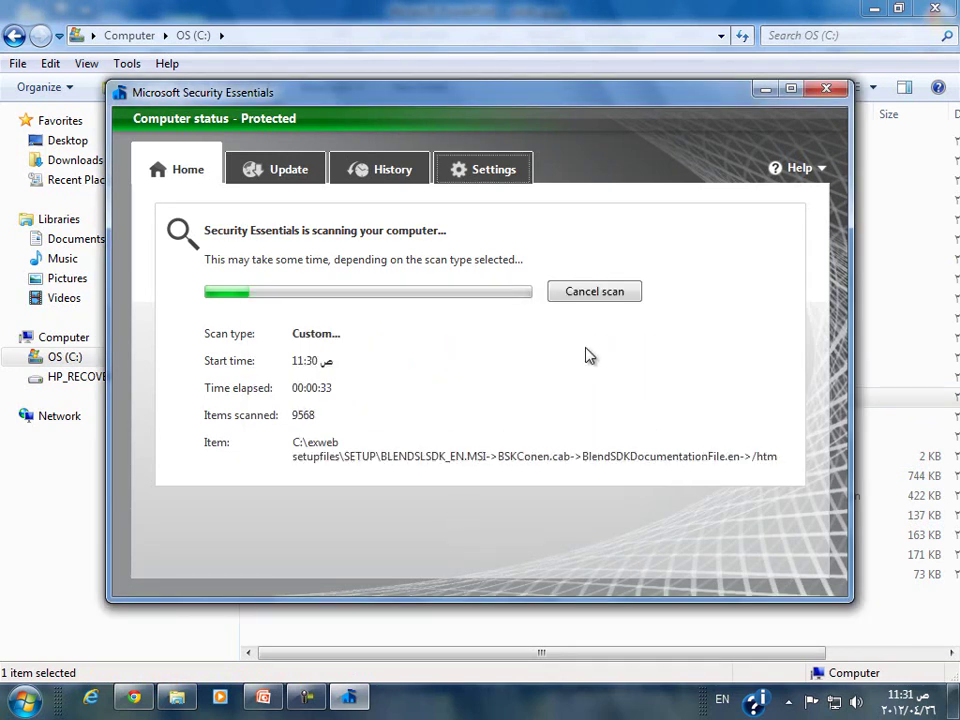
- Cancel the running drive scan, then scan the مستنداتي folder with Microsoft Security Essentials and close the scanner
click(606, 293)
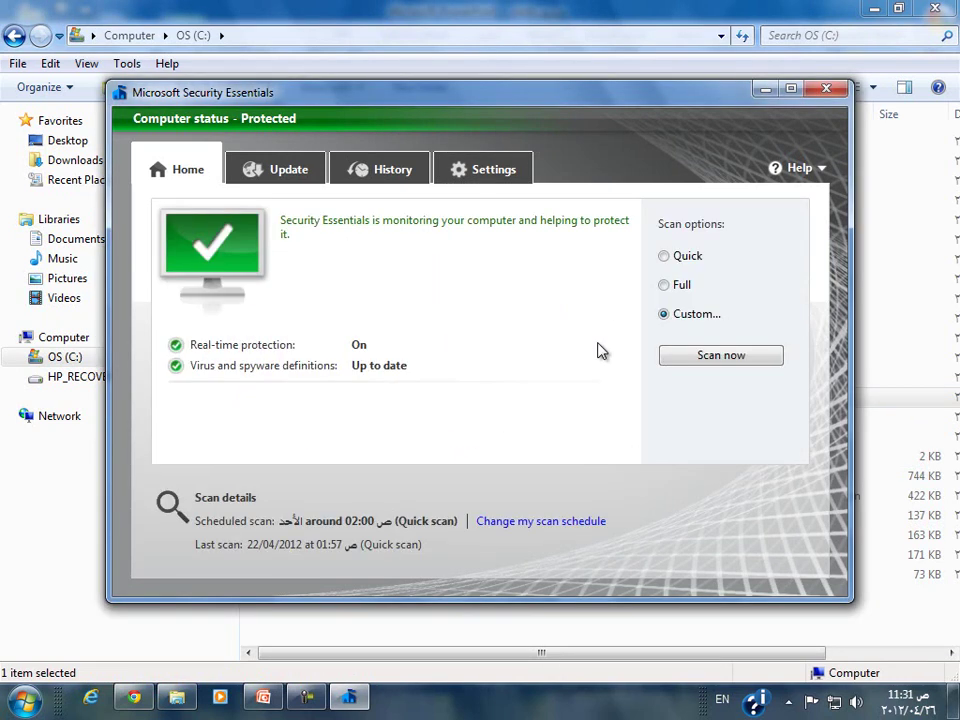
click(838, 92)
right_click(400, 399)
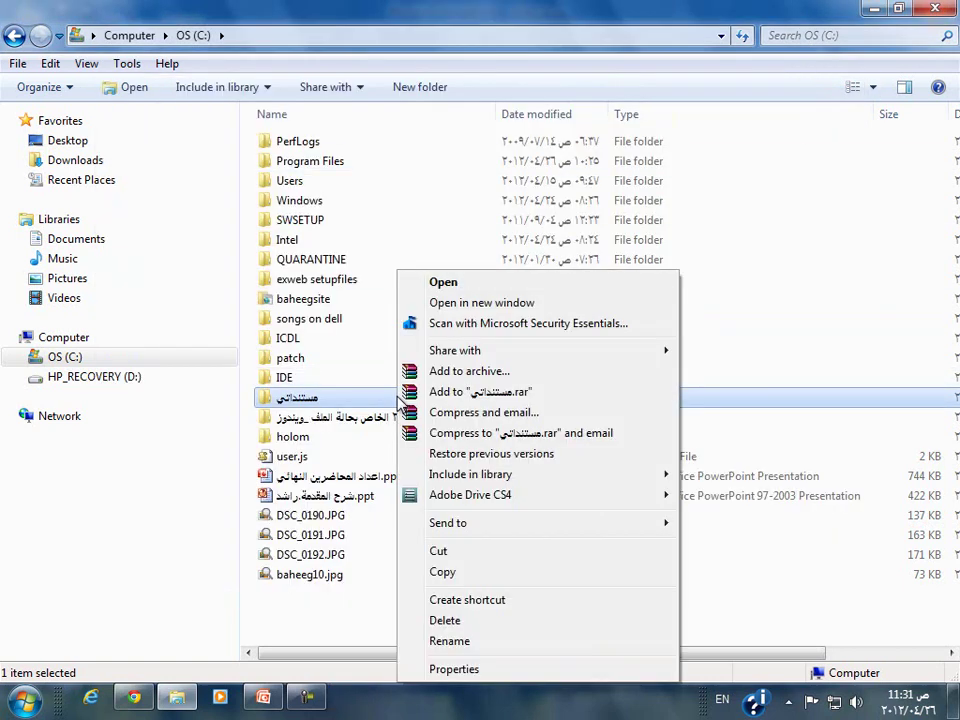
click(467, 325)
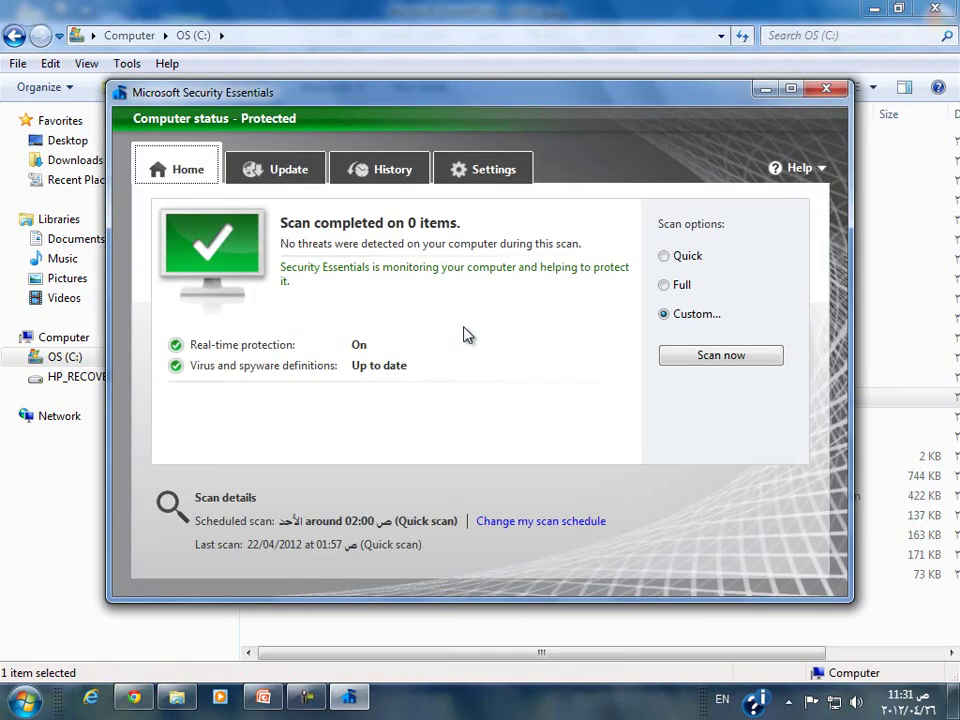
click(714, 361)
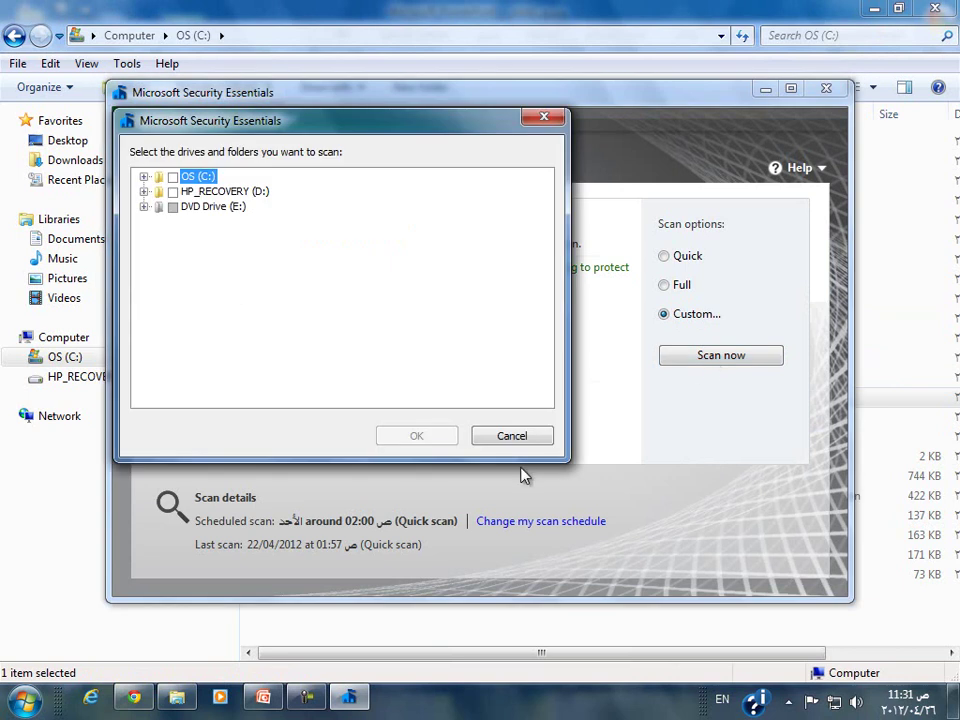
click(518, 438)
click(833, 91)
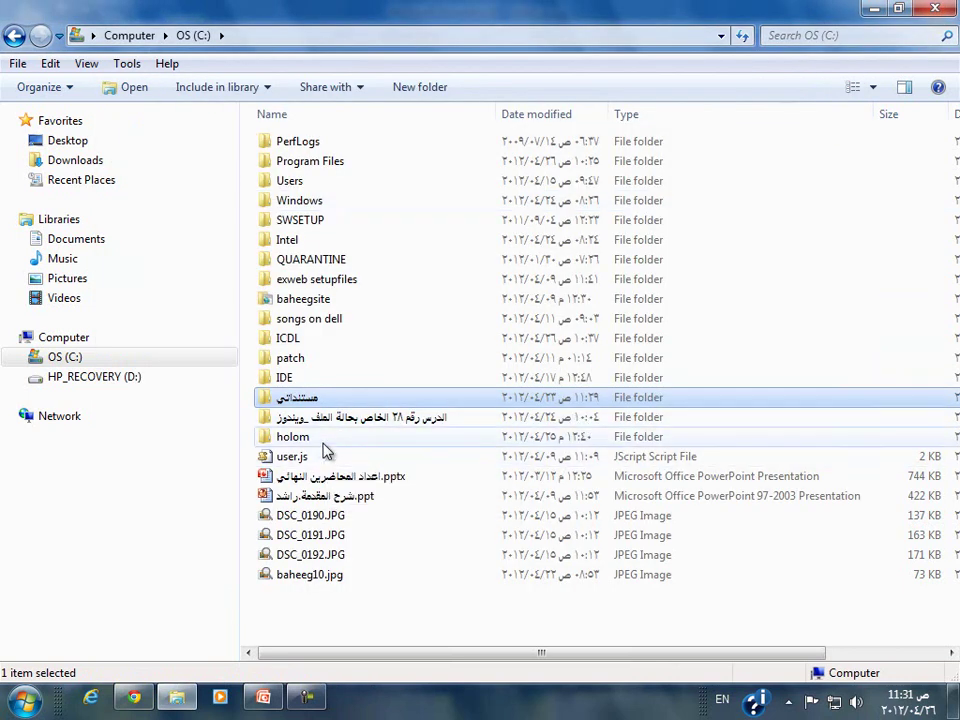
- Scan the ICDL folder on the C: drive with Microsoft Security Essentials and close the scanner
right_click(306, 339)
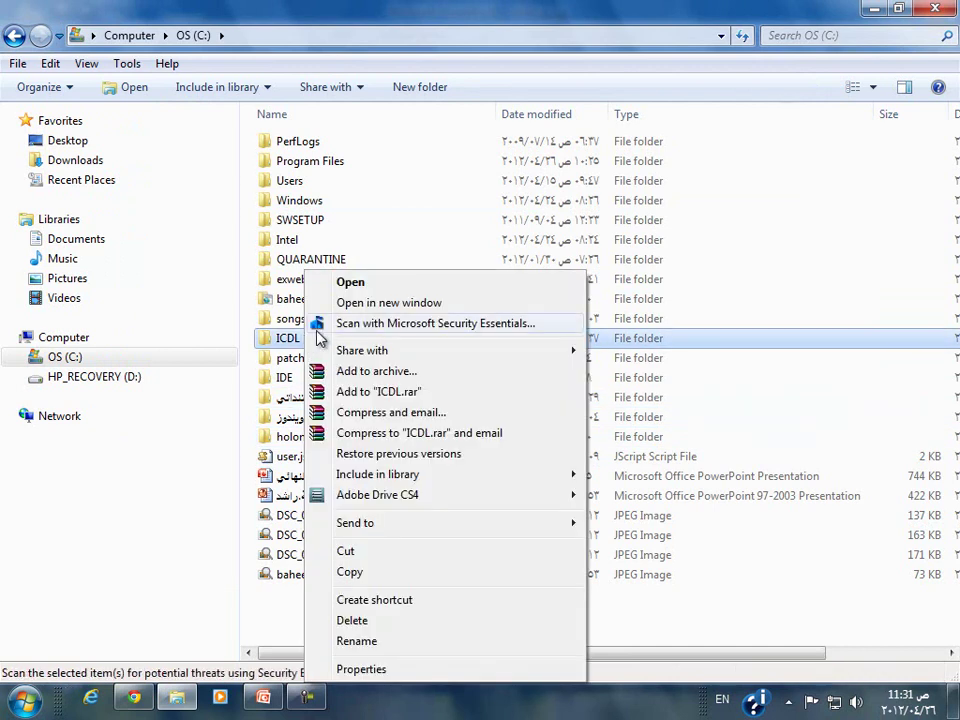
click(322, 325)
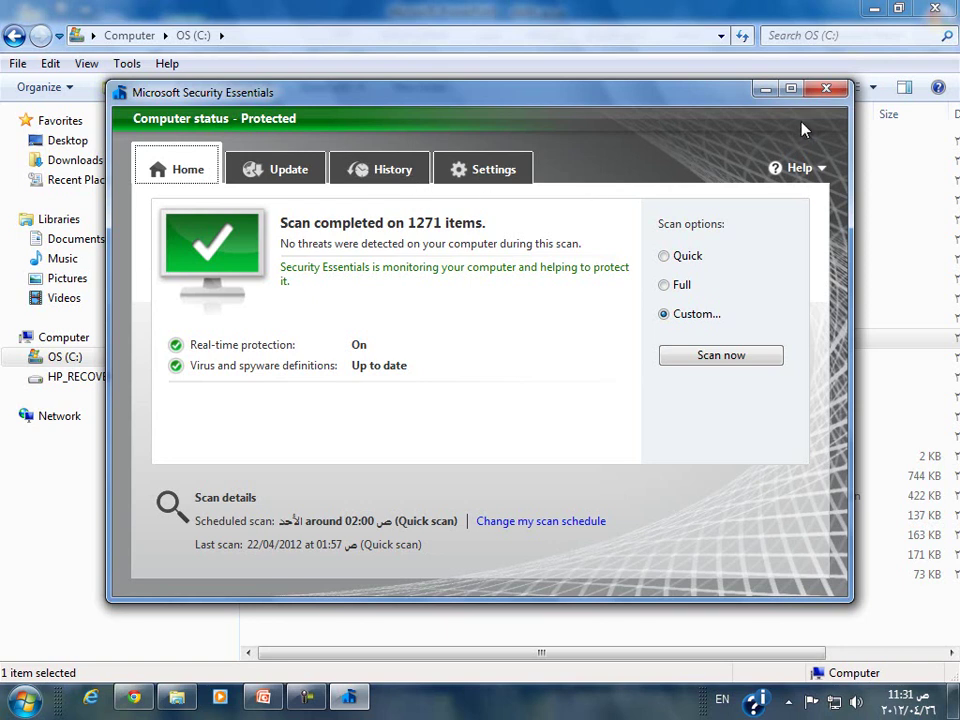
click(826, 89)
- Scan the file اعداد المحاضرين النهائي.pptx with Microsoft Security Essentials and close the scanner
right_click(441, 478)
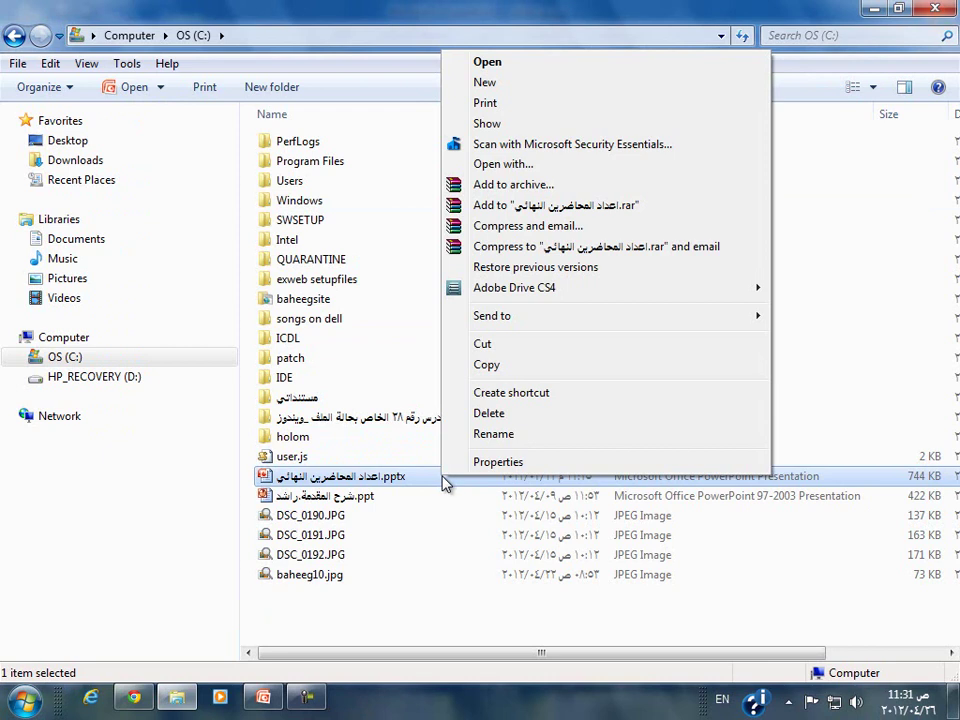
click(478, 144)
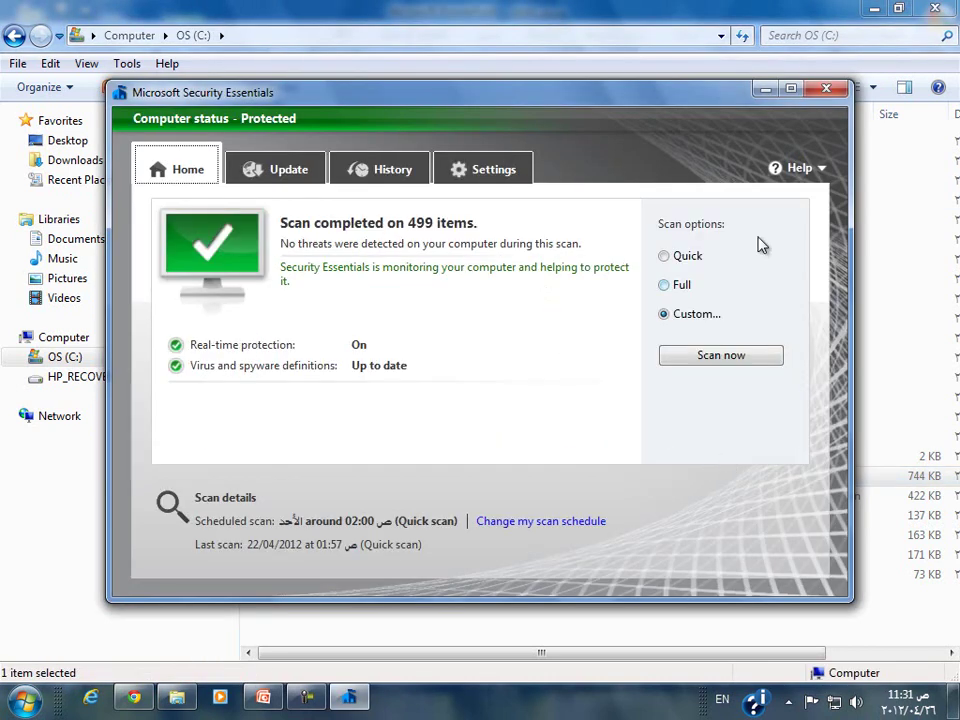
click(824, 89)
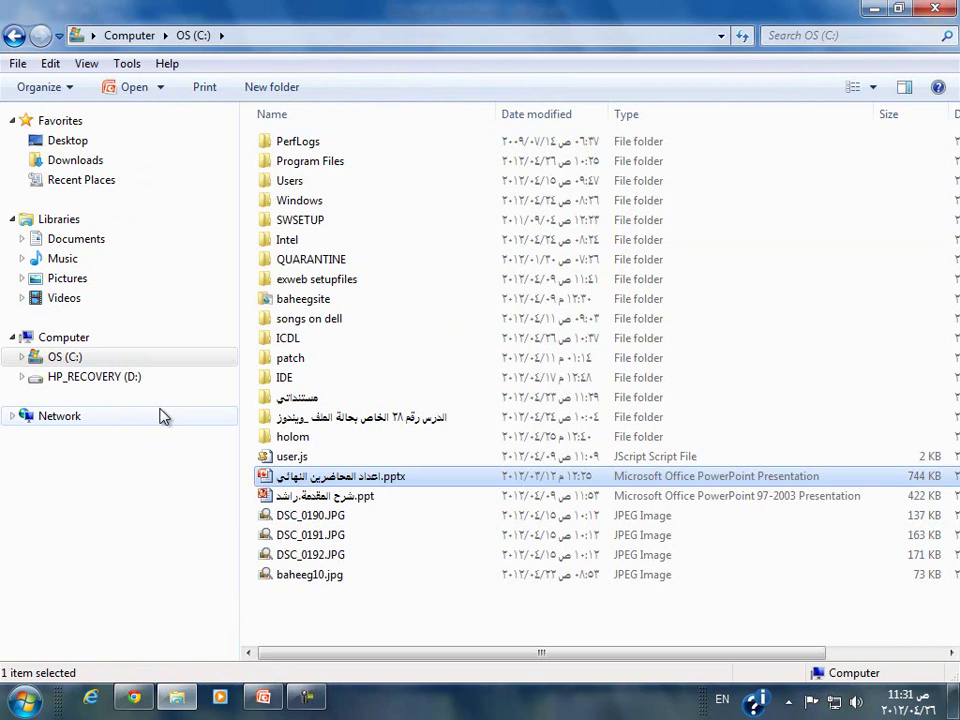
- Scan the ICDL folder again with Microsoft Security Essentials, leaving the scanner open
click(341, 342)
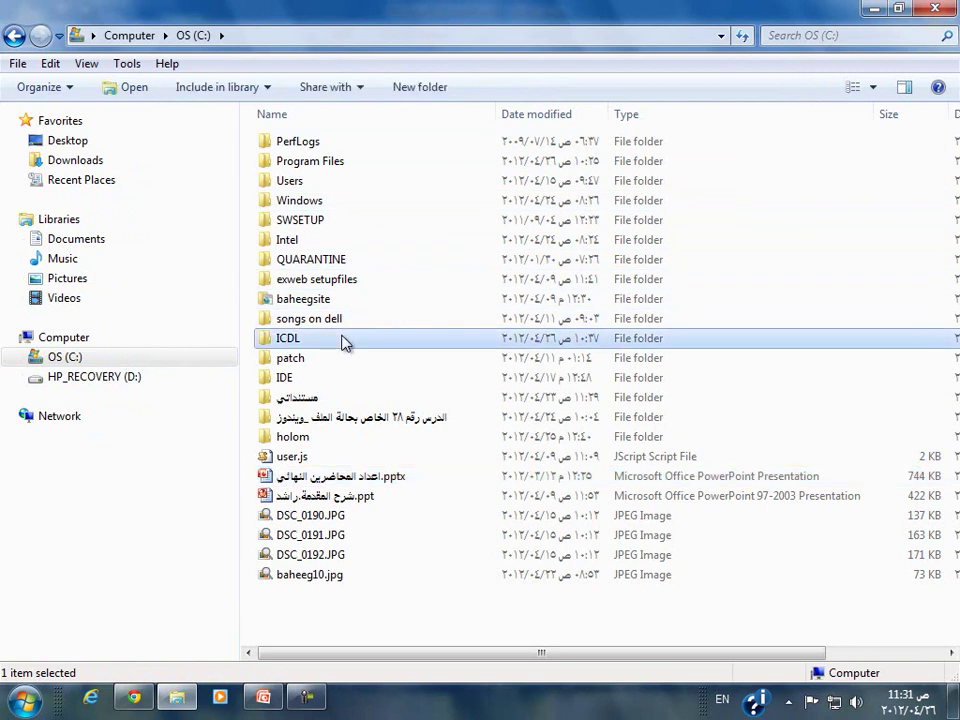
right_click(343, 342)
click(358, 324)
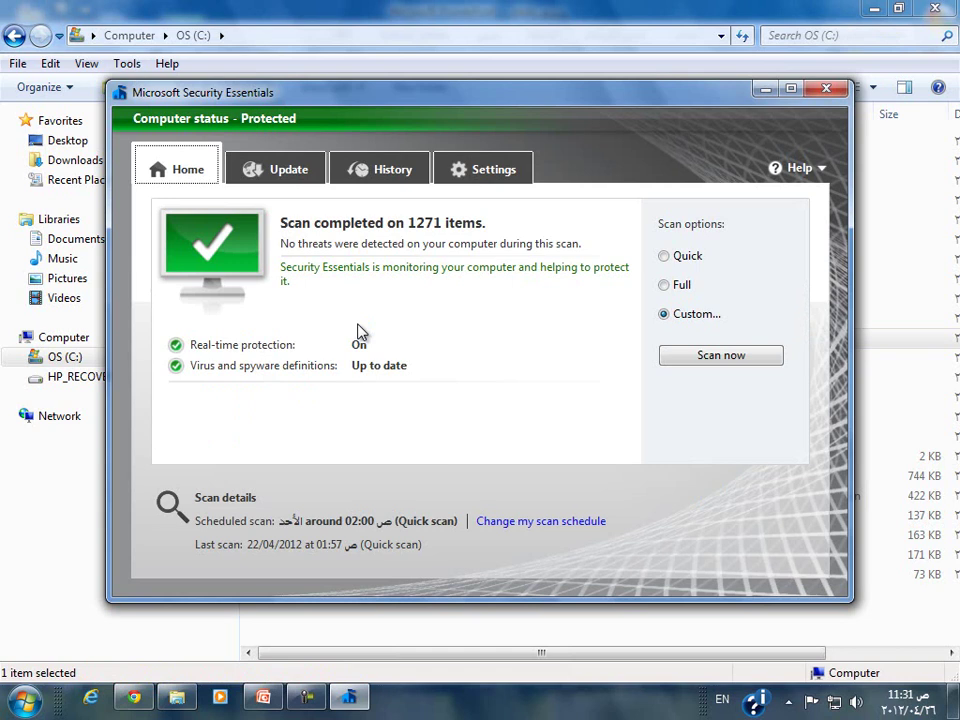
- Update the virus and spyware definitions and check their date against the system calendar
click(288, 170)
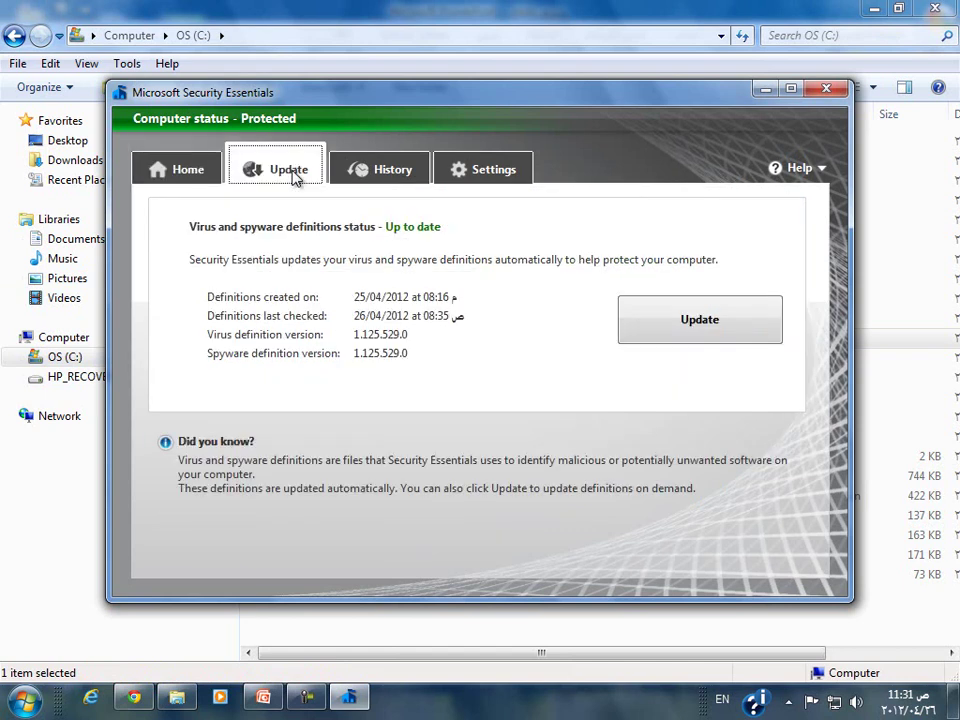
click(672, 333)
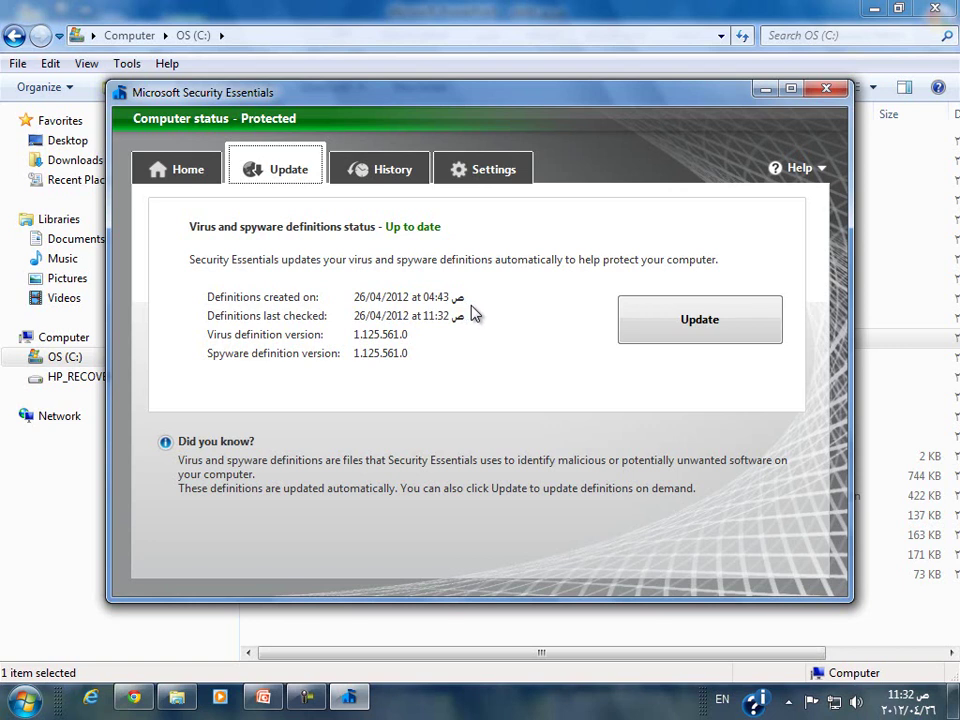
click(910, 700)
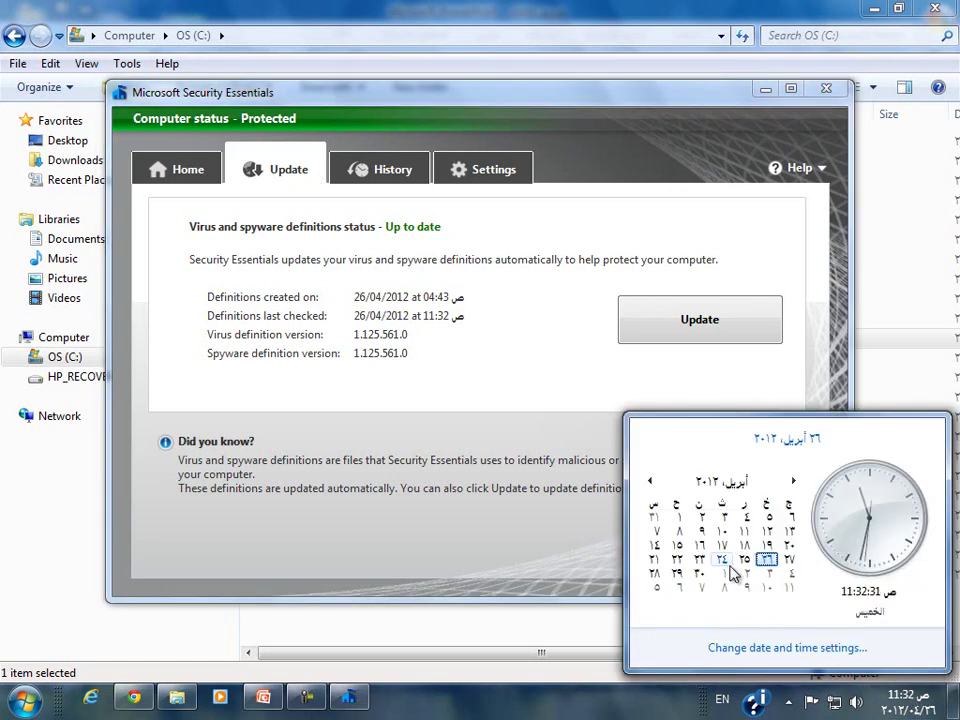
click(472, 118)
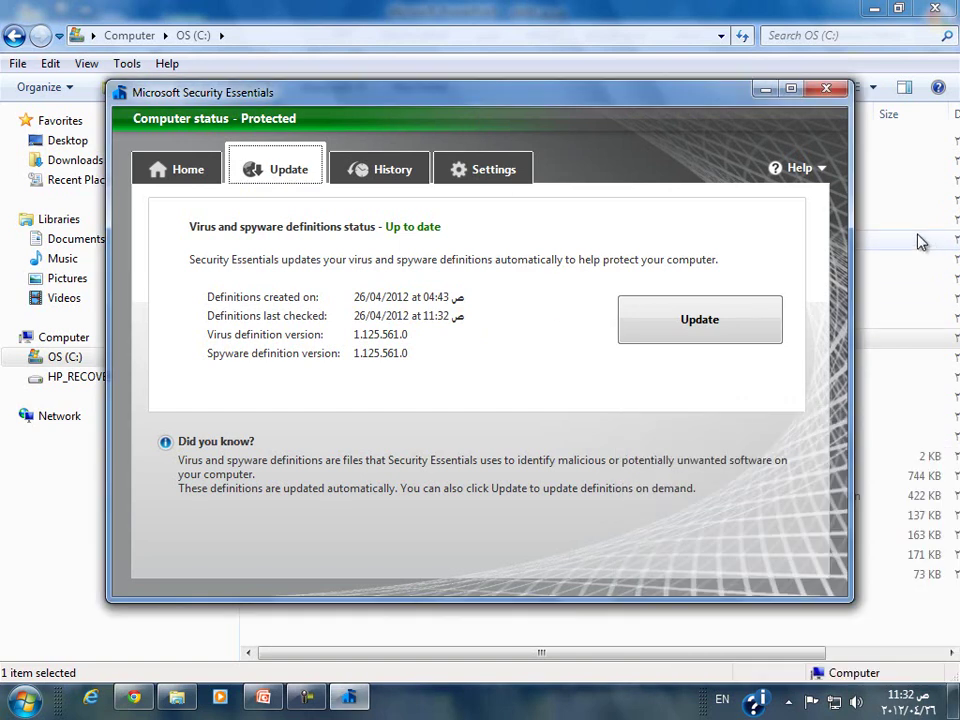
- Choose the Custom scan option and open the selection of drives and folders to scan
click(185, 180)
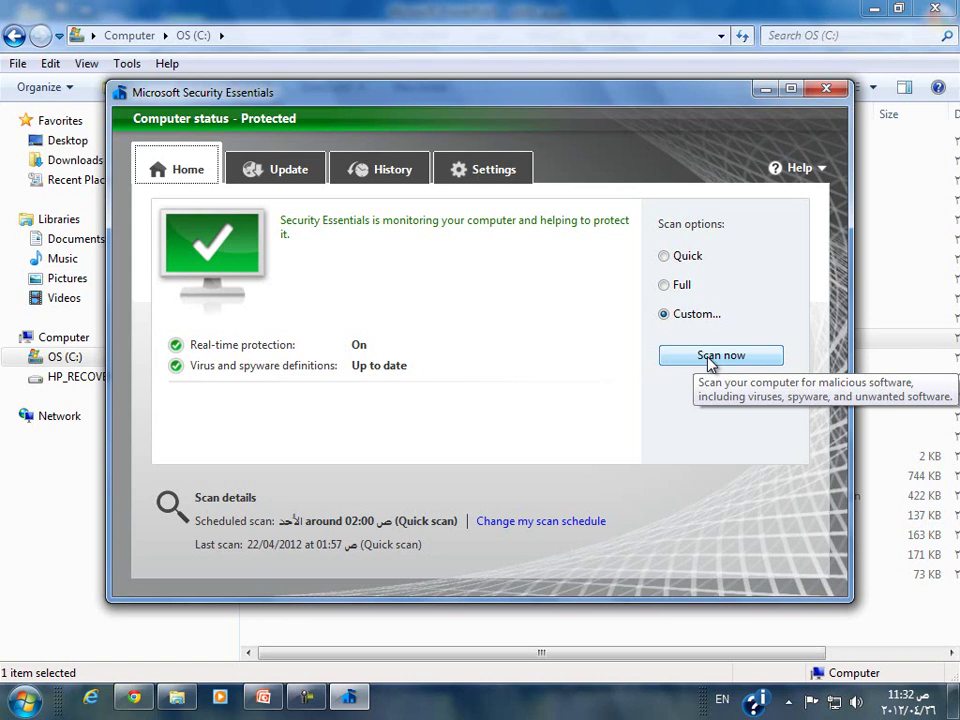
click(680, 289)
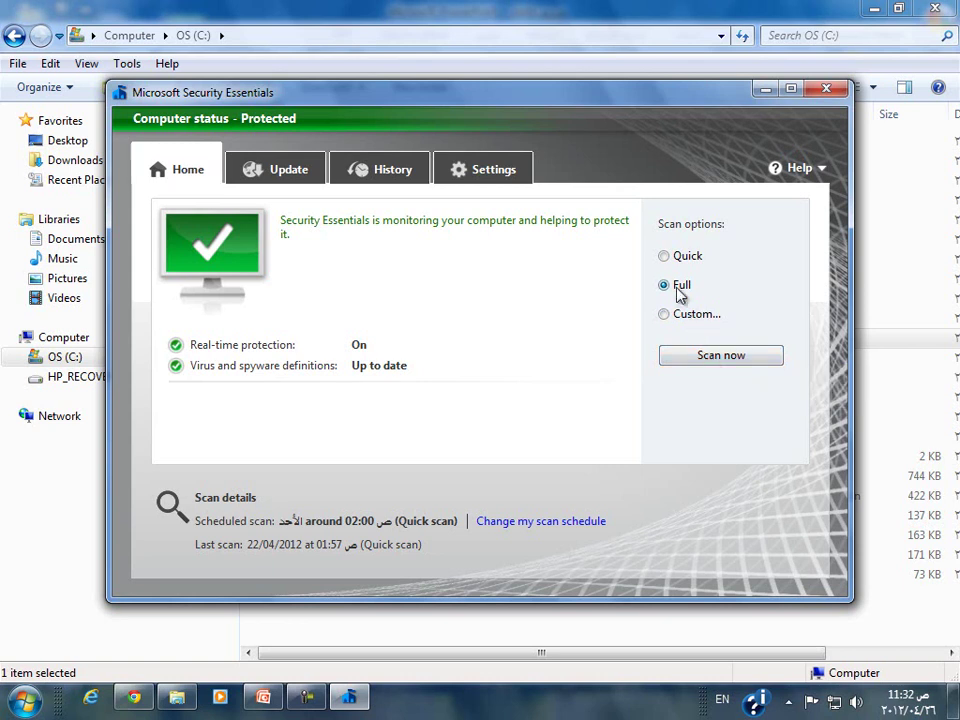
click(679, 322)
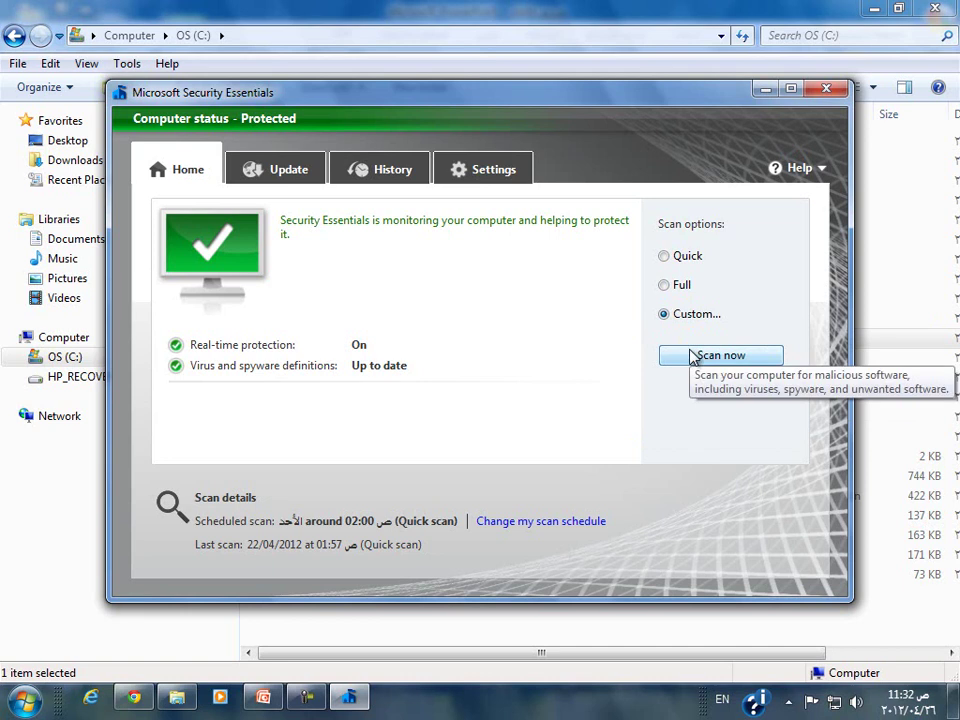
click(692, 356)
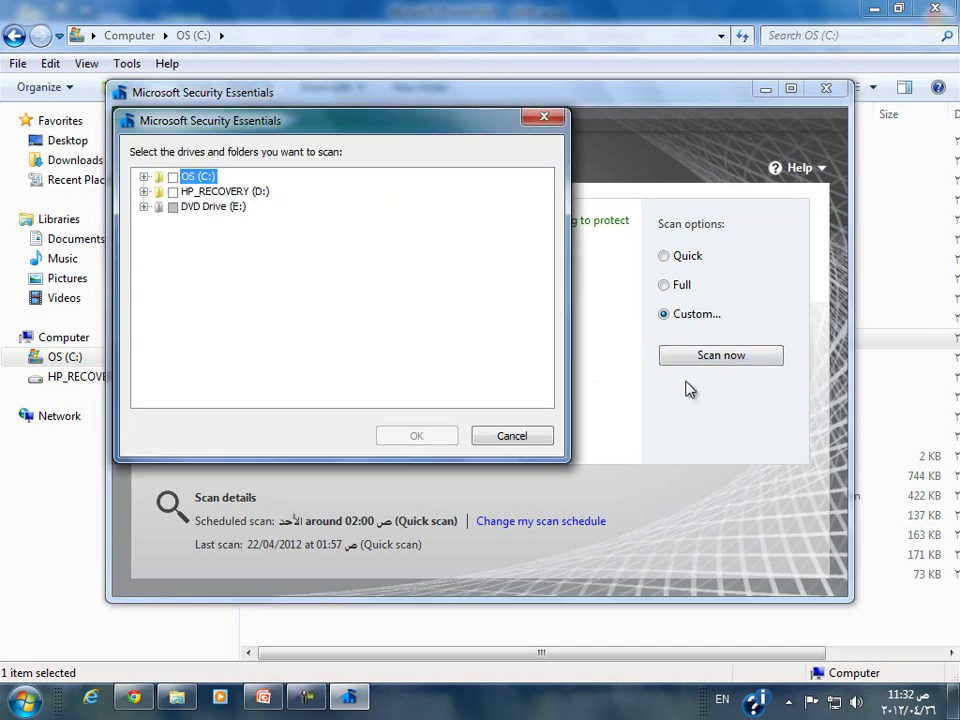
click(172, 177)
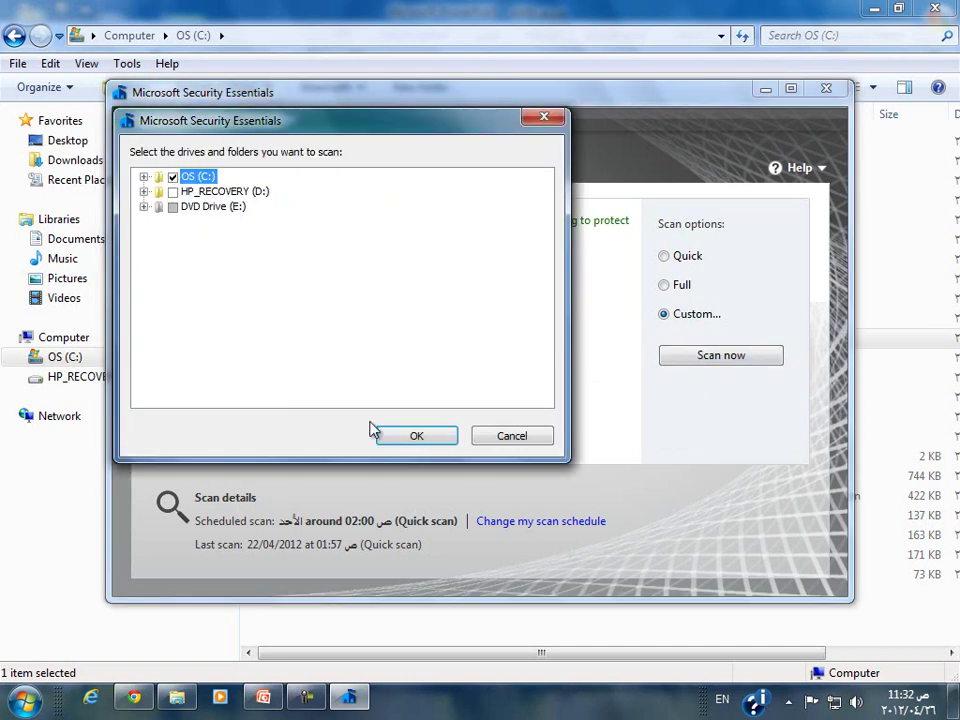
click(172, 192)
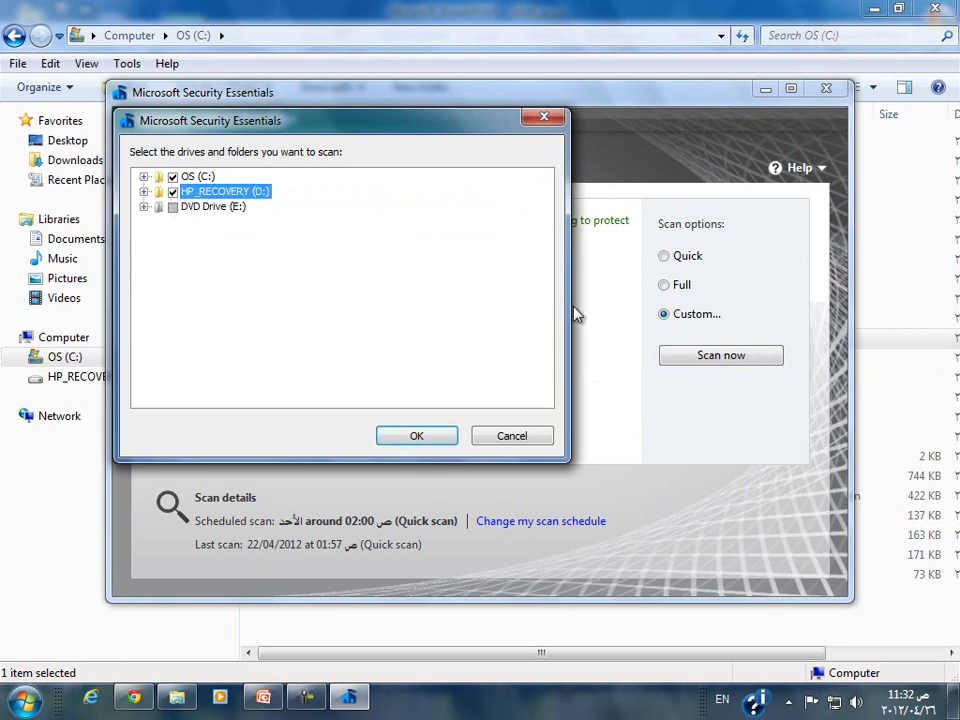
click(172, 177)
click(172, 192)
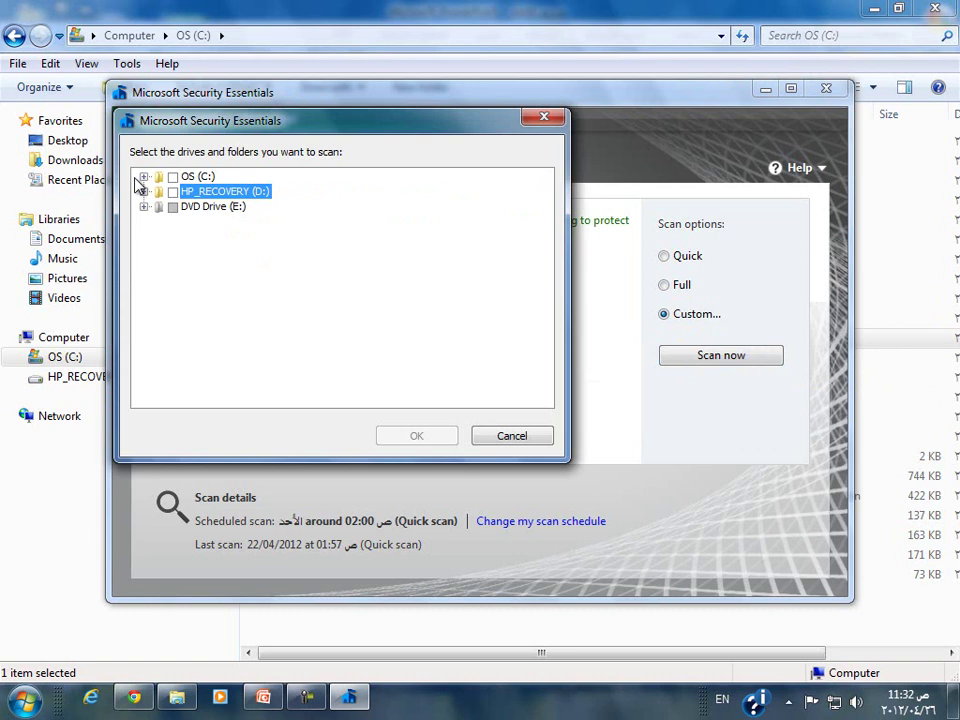
- Select only the ICDL folder under OS (C:), run the custom scan on it, and close the scanner
click(144, 177)
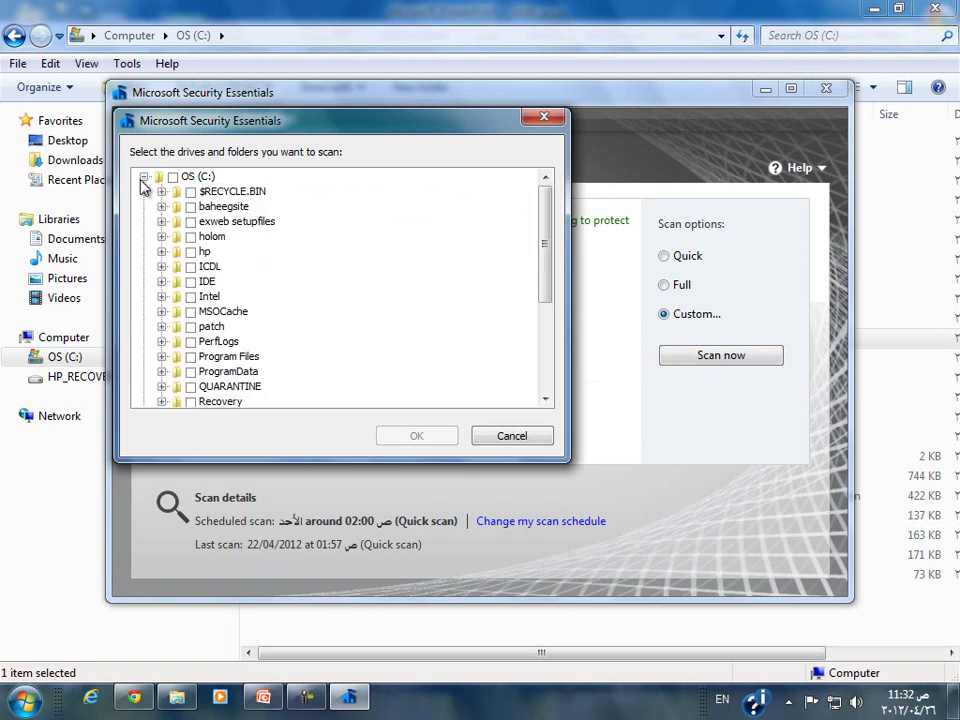
click(190, 266)
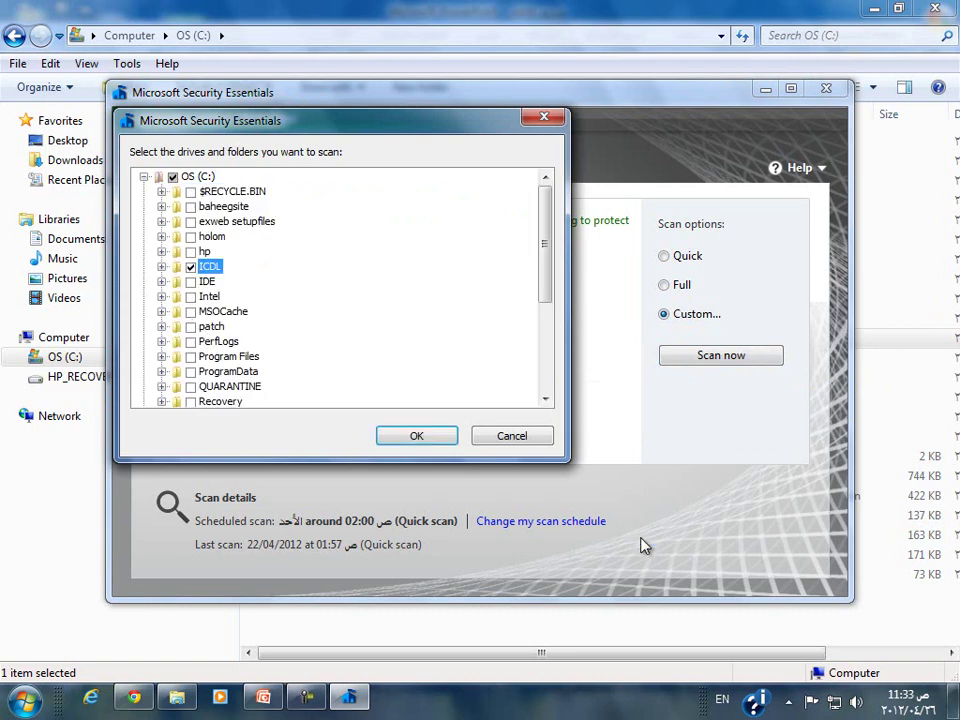
click(439, 440)
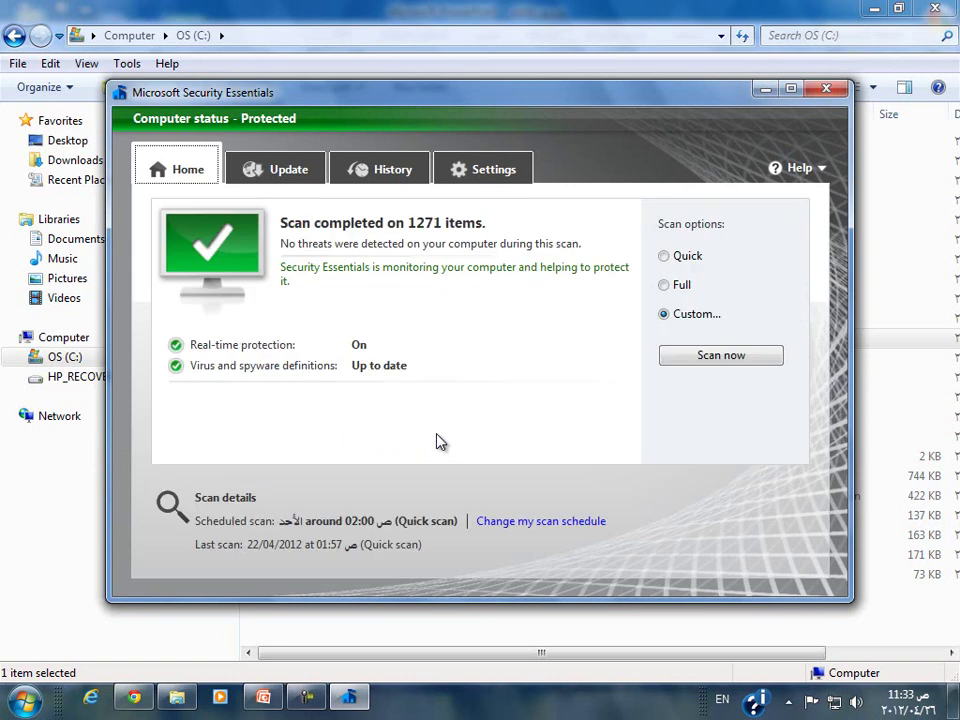
click(827, 89)
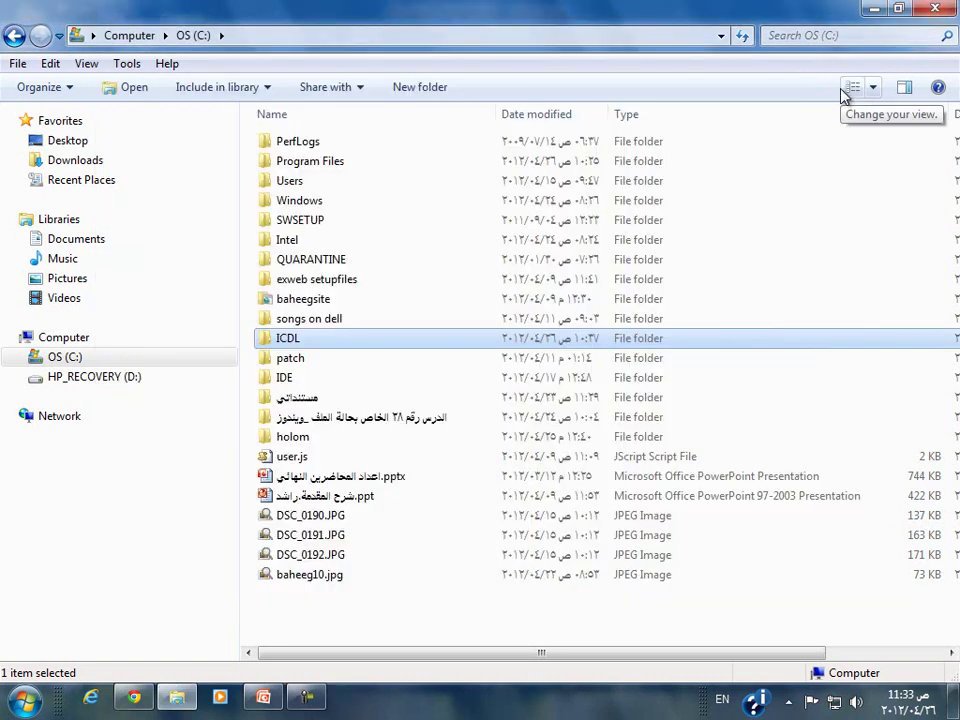